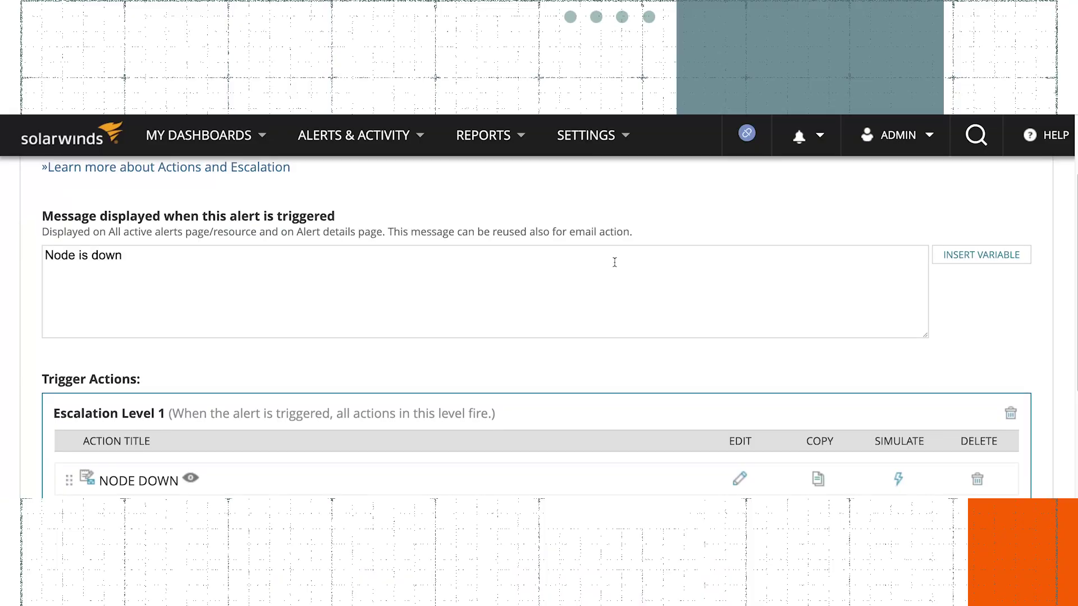
Review the NODE DOWN trigger action's settings on the PANIC alert
scroll(610, 269, "up", 2)
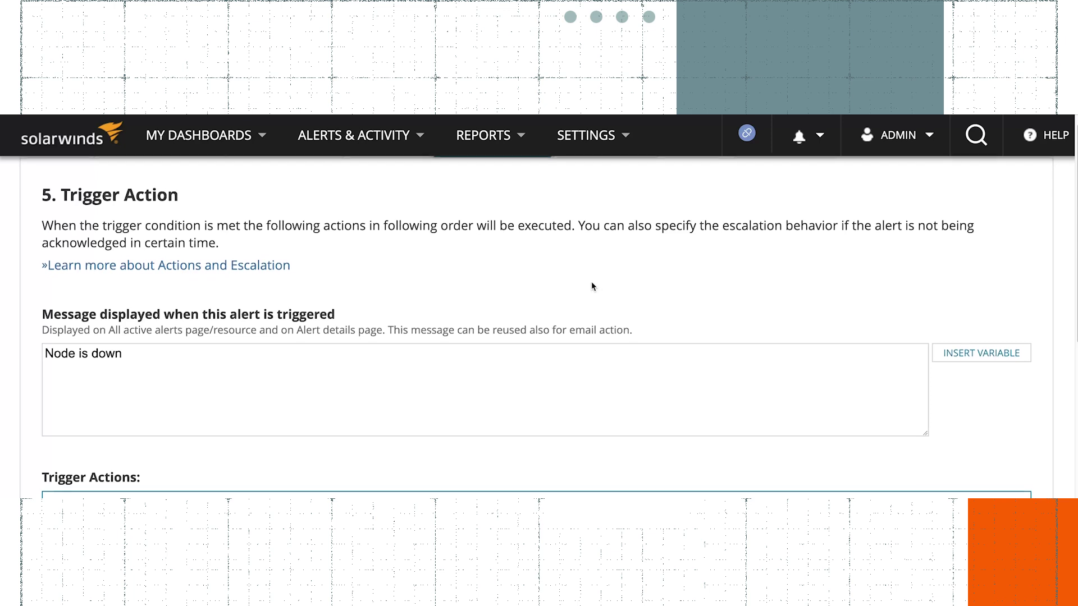
scroll(591, 281, "down", 5)
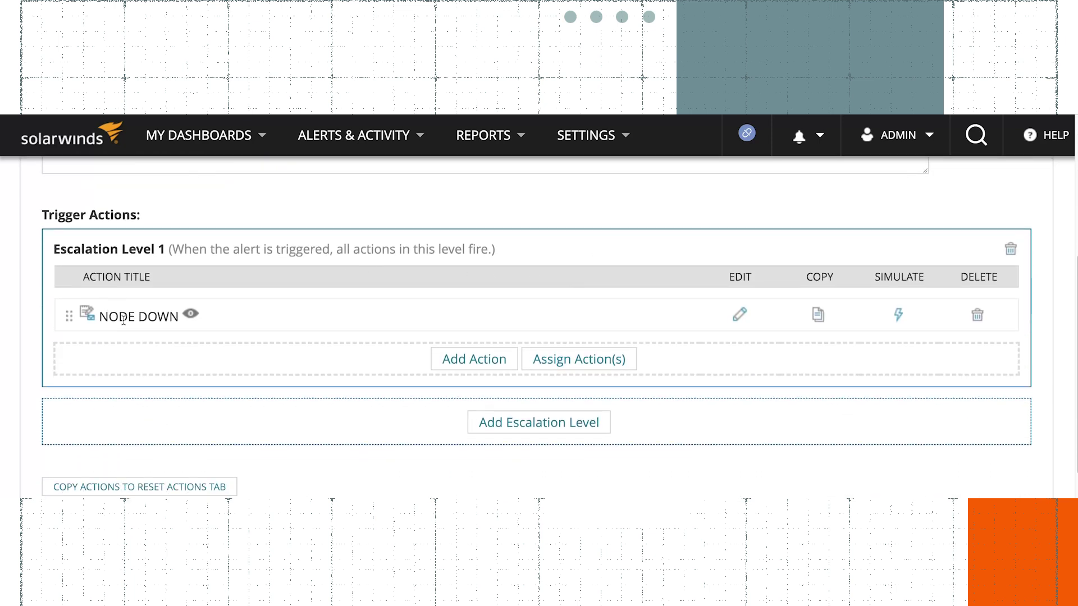
left_click(739, 316)
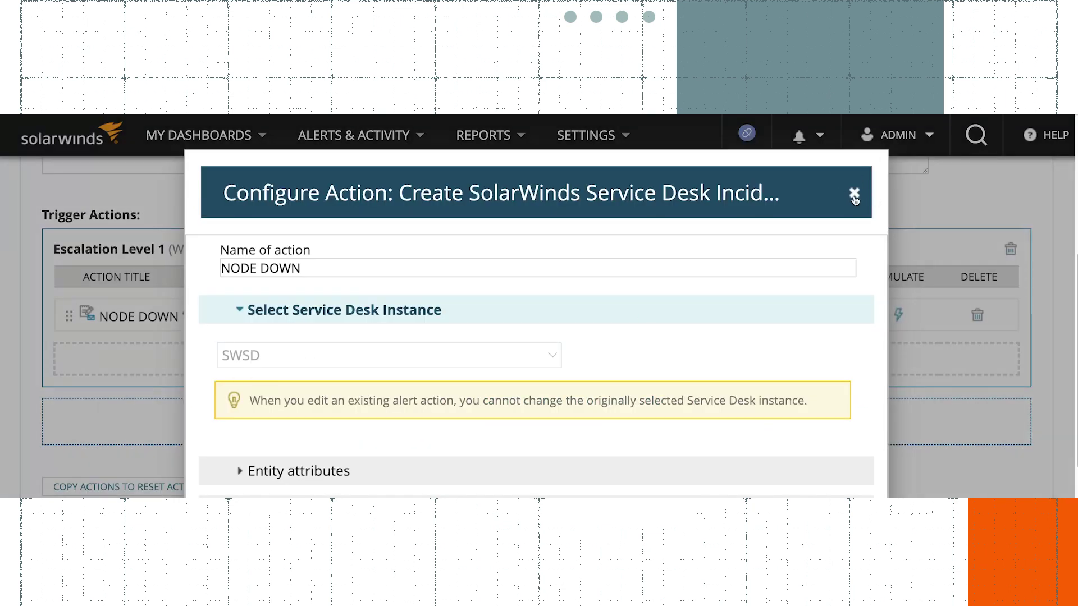
left_click(854, 194)
scroll(605, 268, "up", 3)
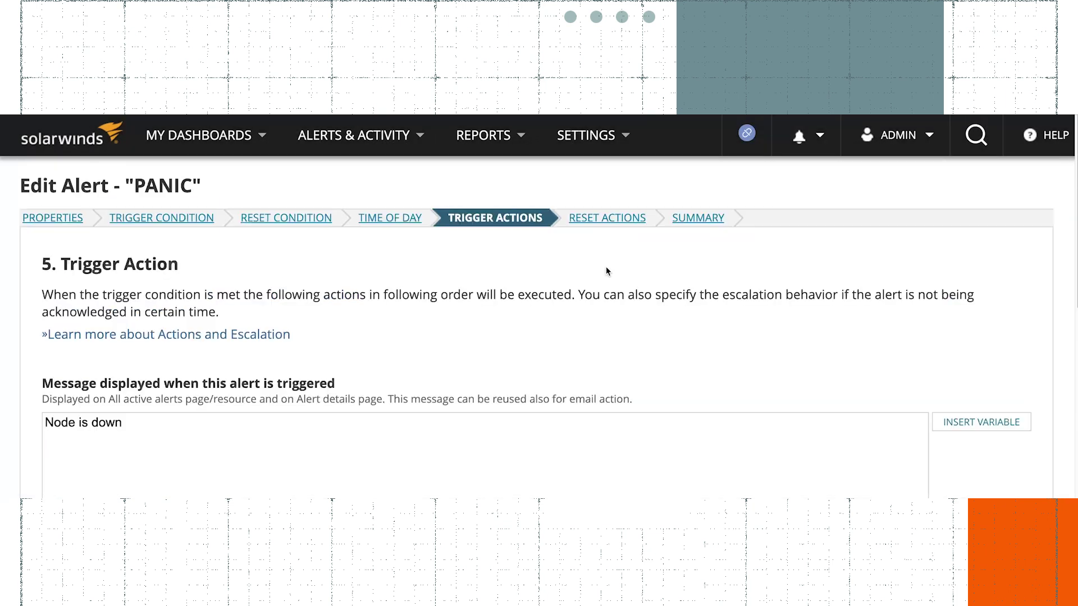
Delete both existing reset actions from the PANIC alert
left_click(611, 221)
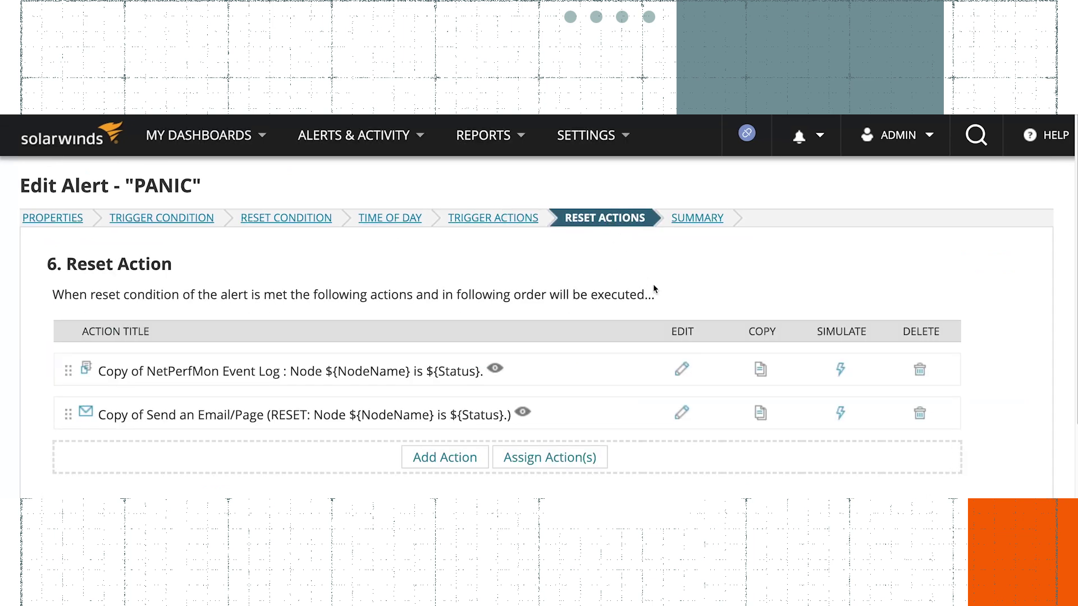
left_click(921, 371)
left_click(919, 370)
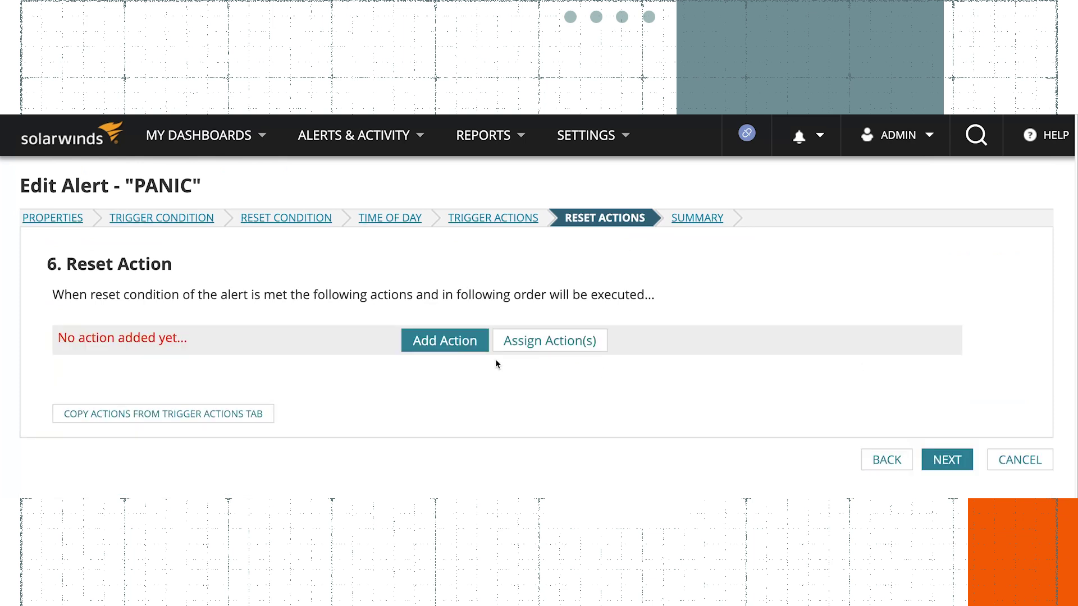
Start a Create SolarWinds Service Desk Incident reset action, then close it without adding
left_click(441, 341)
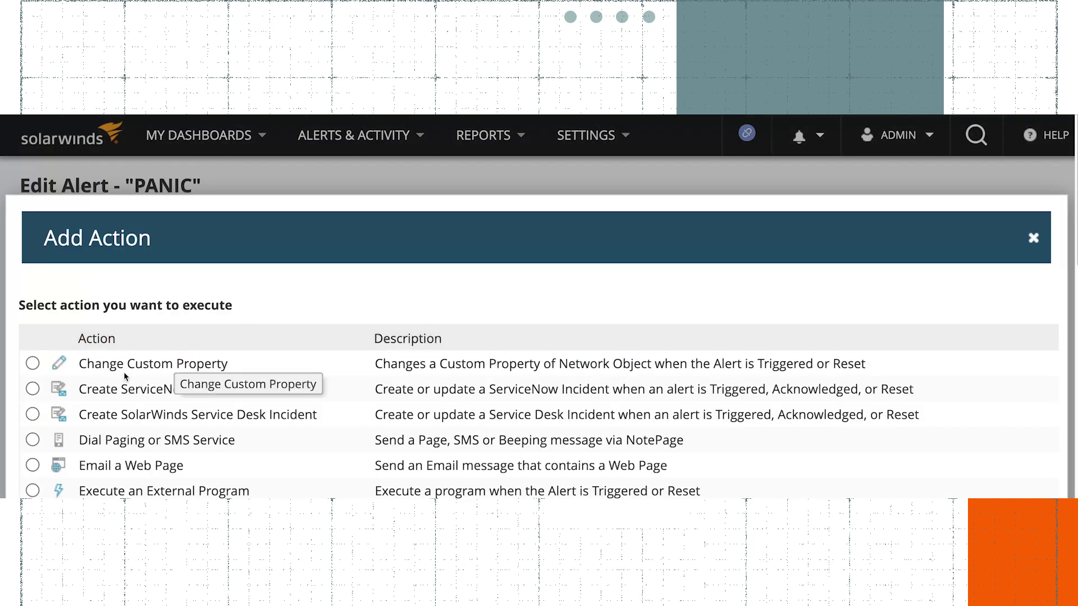
left_click(32, 415)
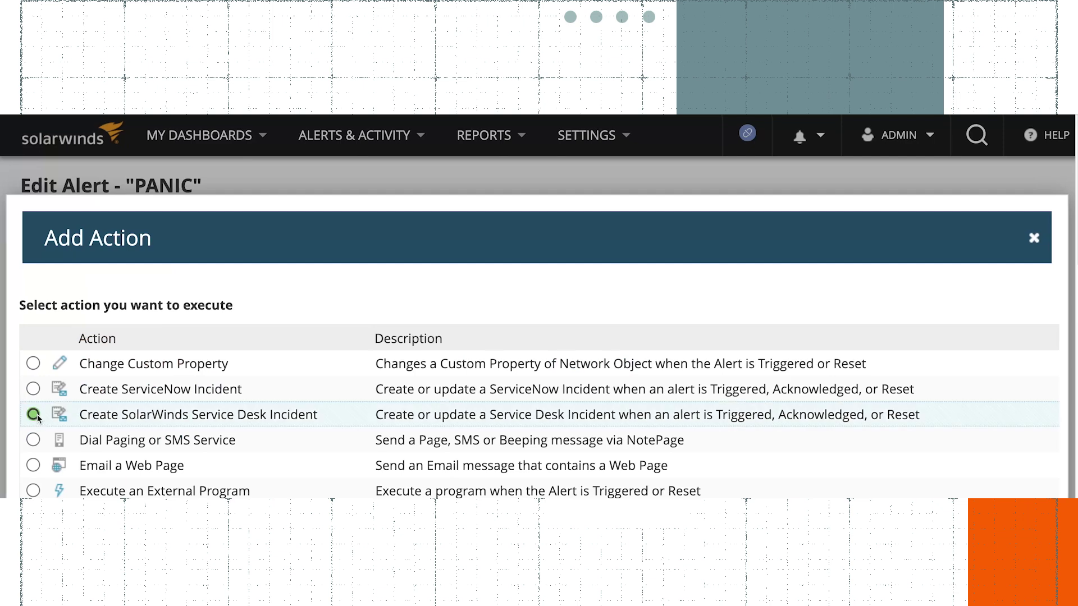
scroll(319, 419, "down", 1)
scroll(320, 419, "down", 8)
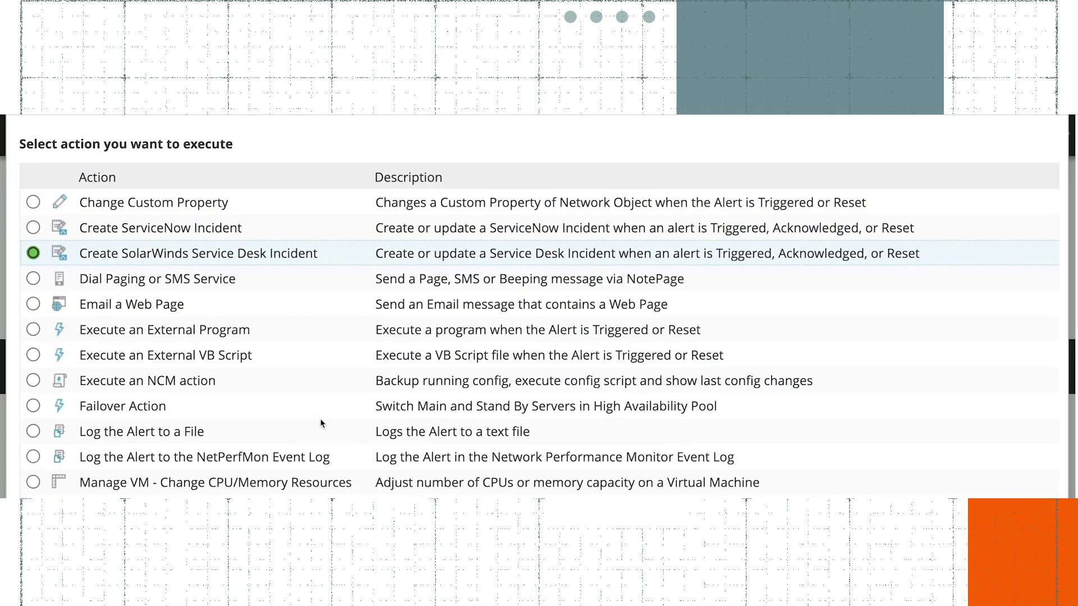
scroll(342, 417, "up", 6)
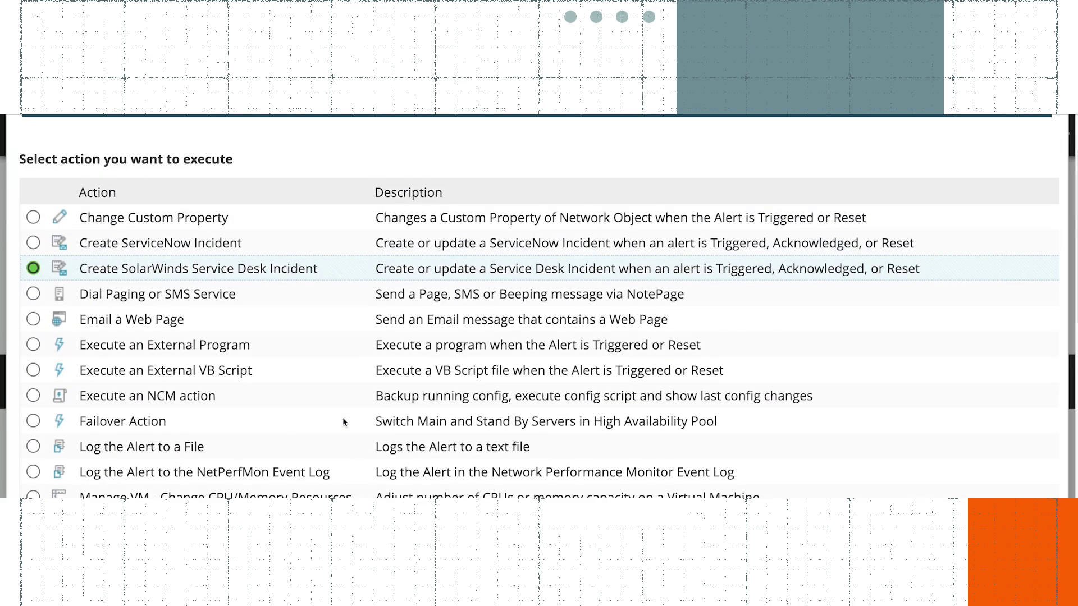
scroll(343, 417, "down", 9)
left_click(901, 506)
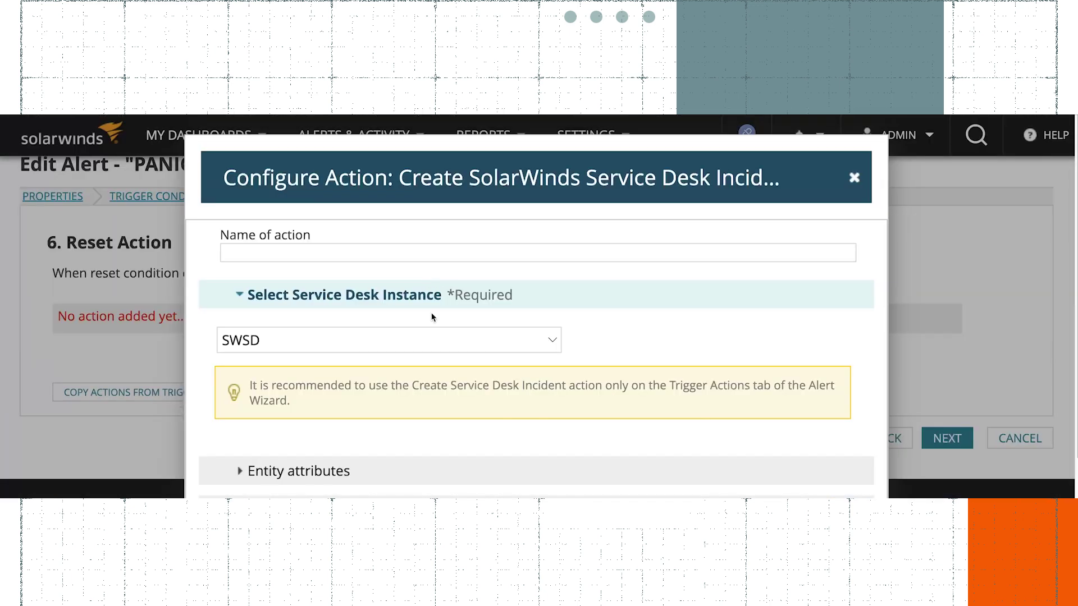
scroll(430, 316, "down", 2)
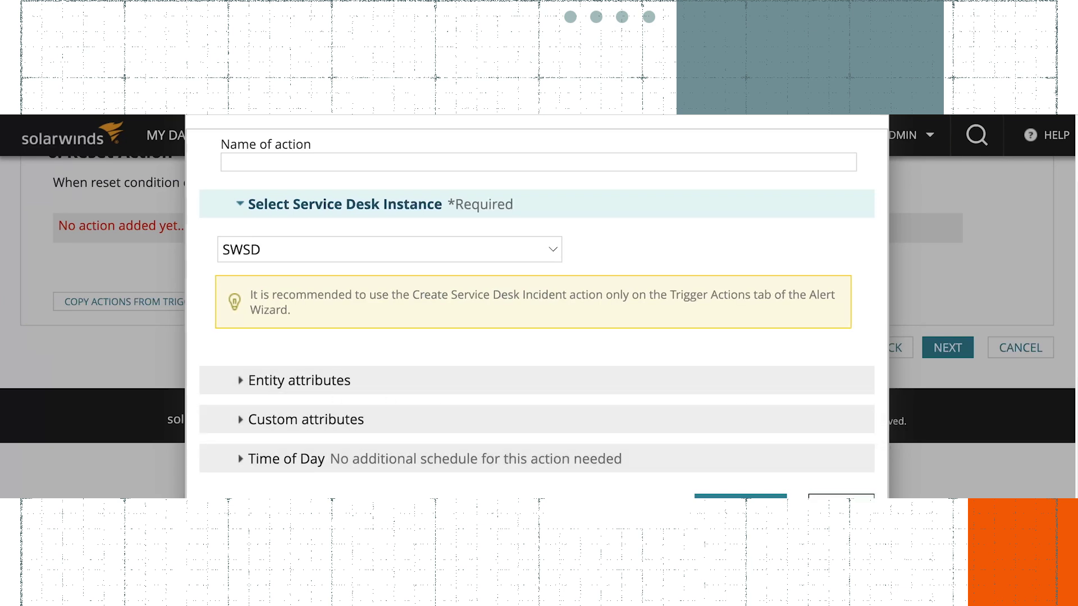
scroll(849, 408, "up", 2)
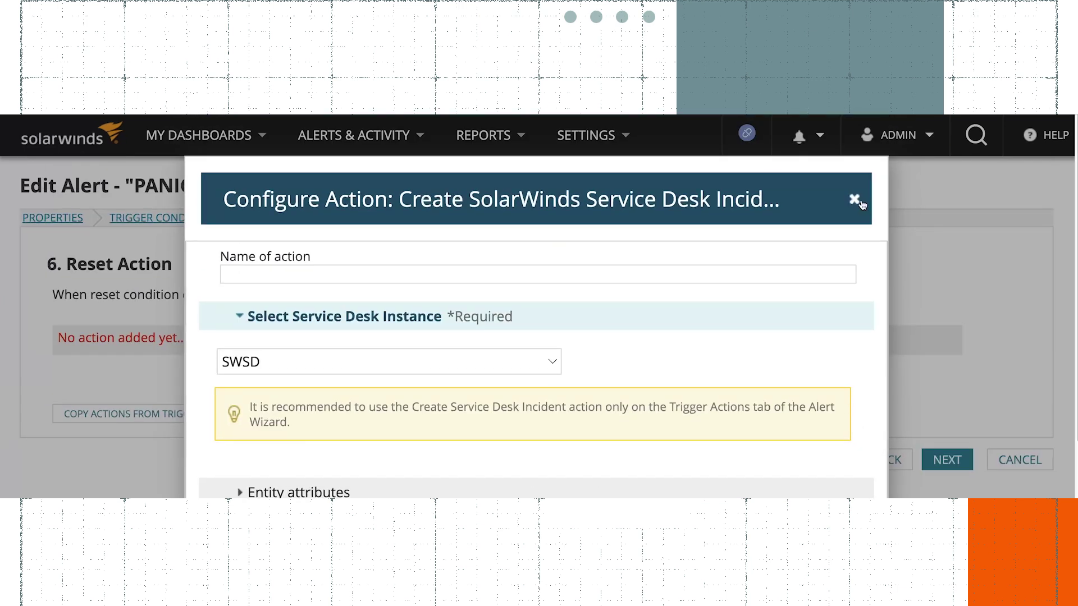
left_click(855, 200)
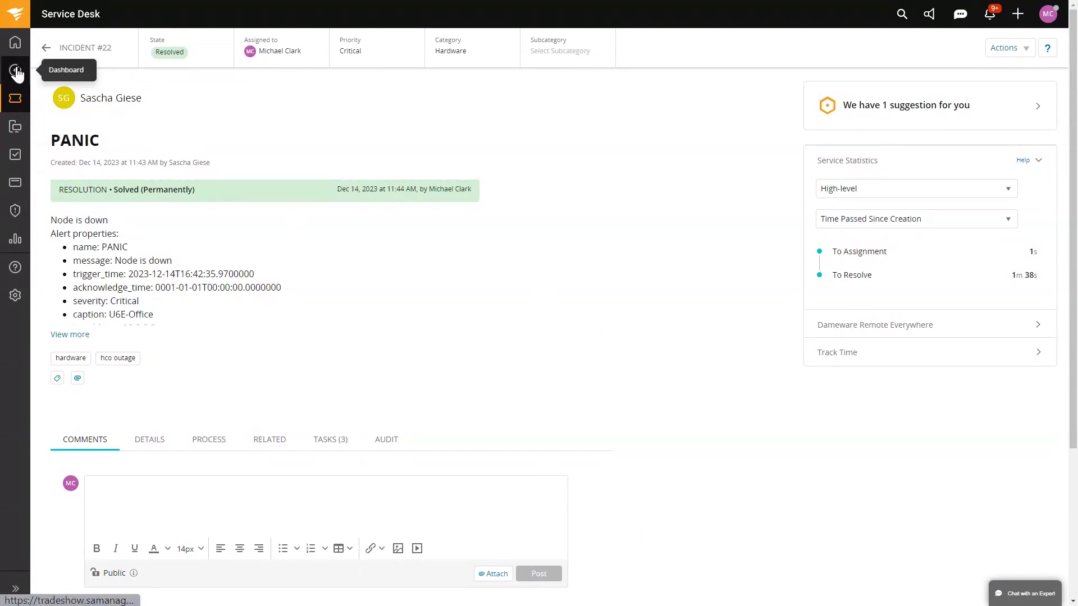
Return to My Dashboard in Service Desk
left_click(16, 71)
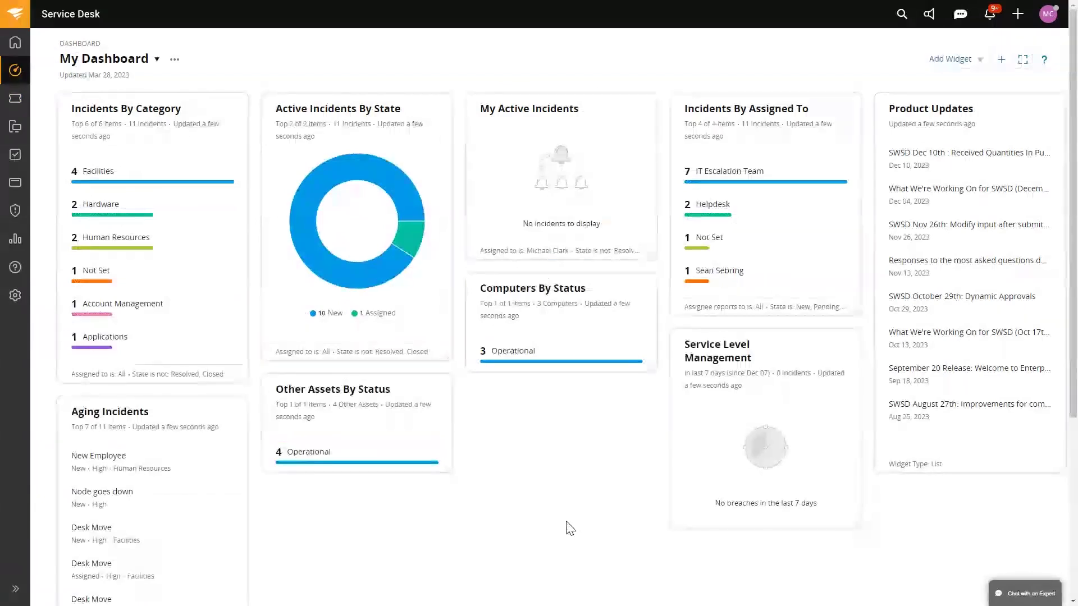
Open the Add Widget list on My Dashboard and browse the available widget types
left_click(954, 59)
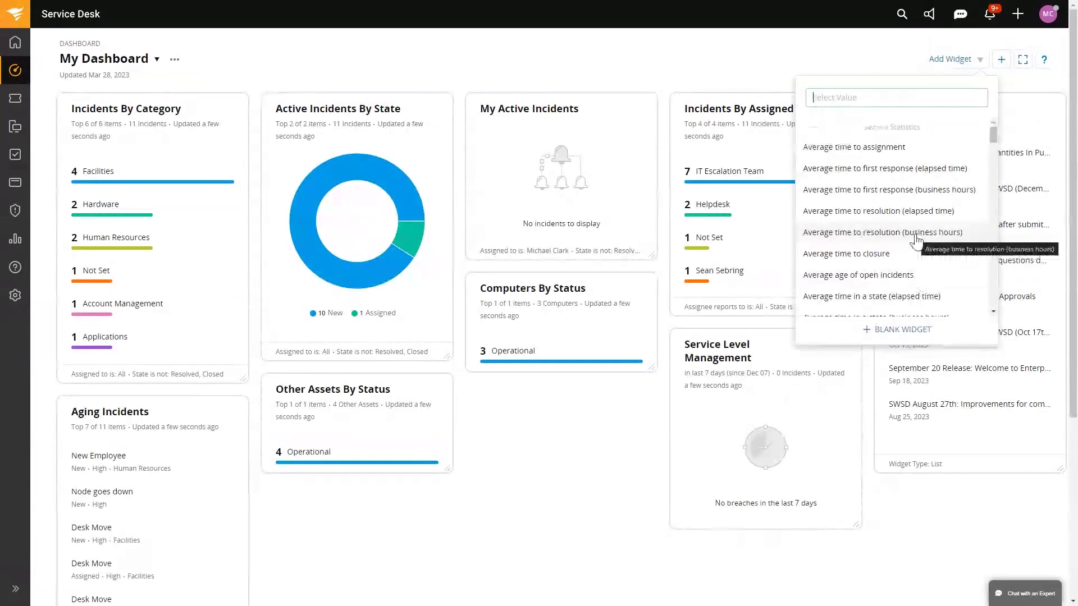
scroll(914, 236, "down", 8)
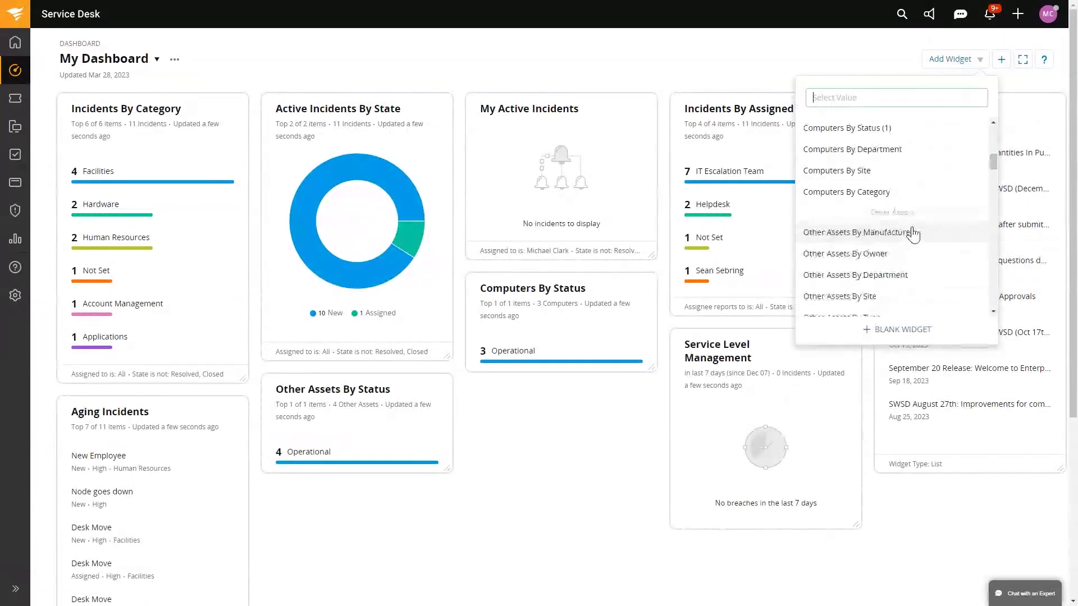
Create a blank widget titled 'HCO Outage' filtered by Tag to hco outage
left_click(891, 335)
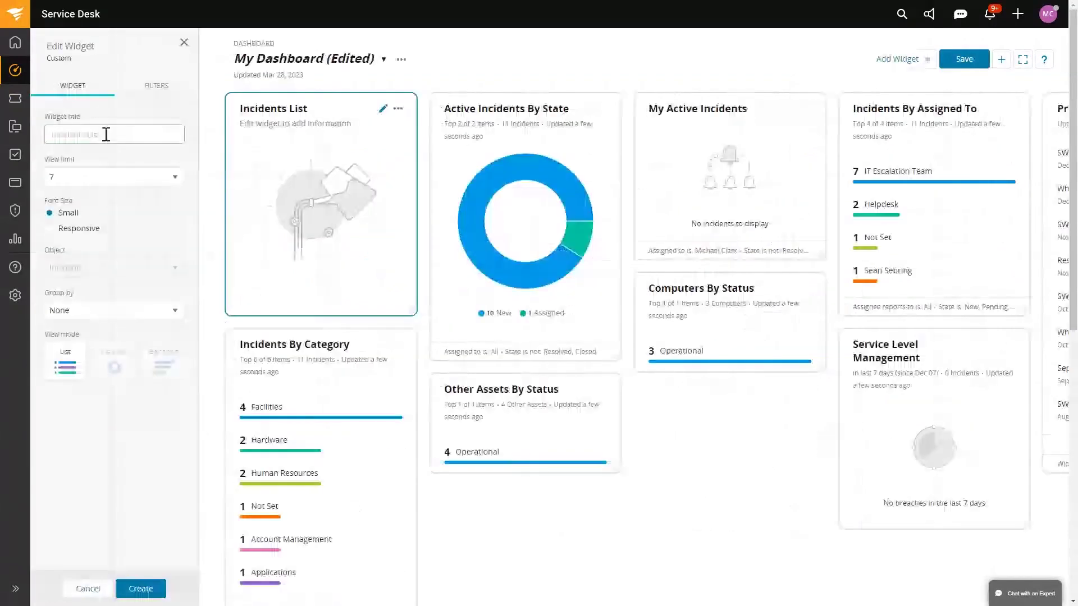
left_click(107, 134)
type("HCO Outage")
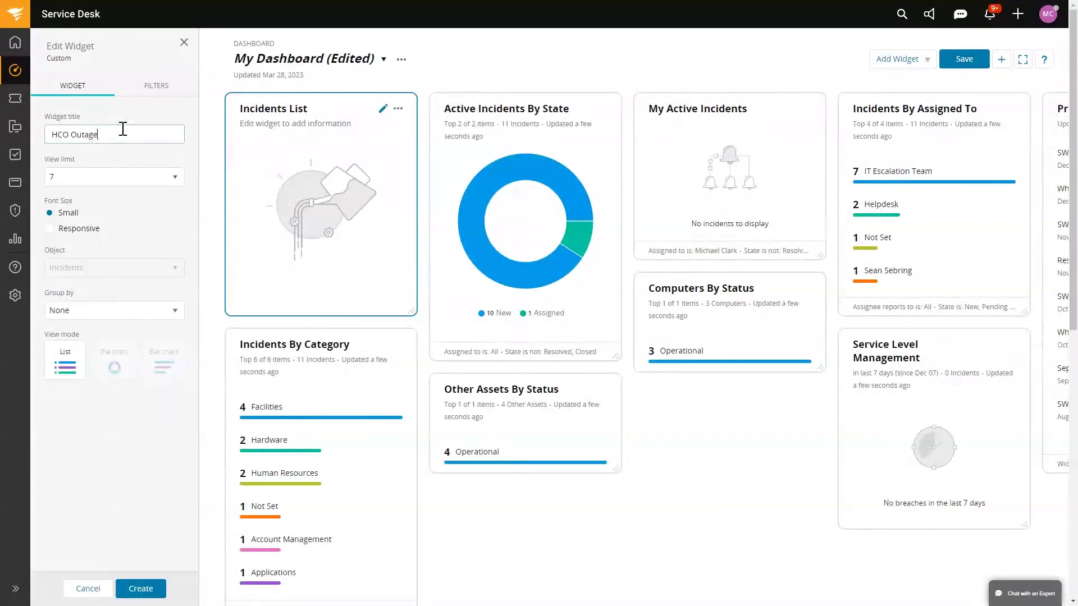
left_click(152, 89)
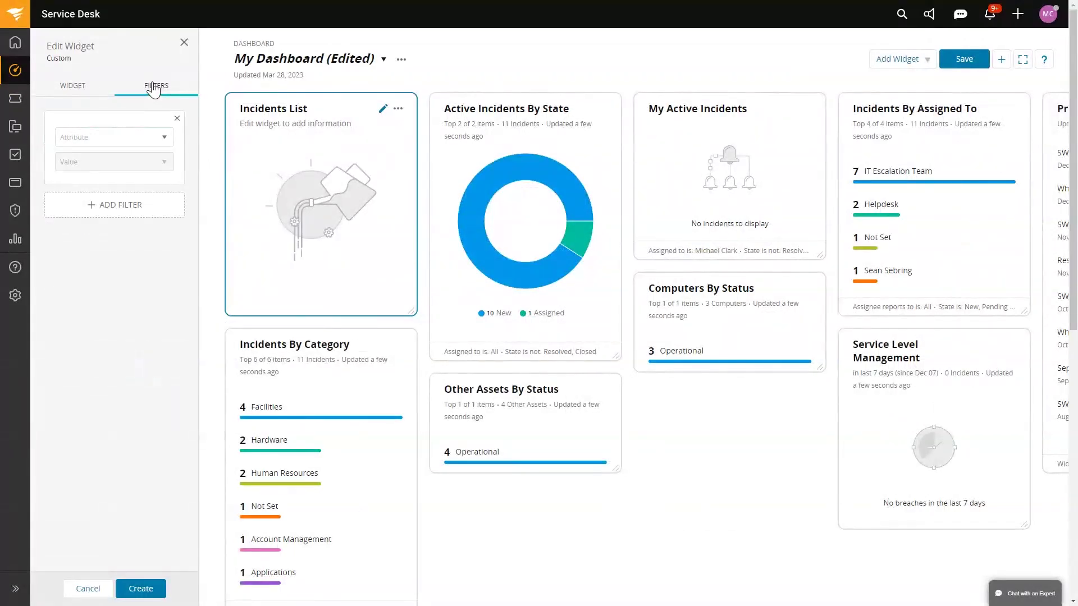
left_click(116, 137)
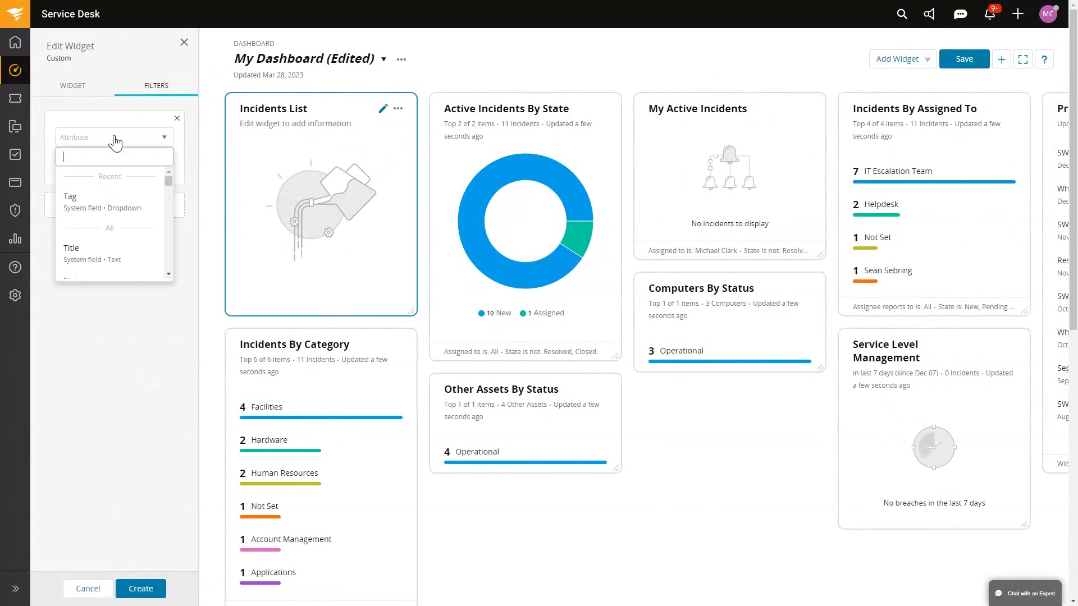
left_click(104, 209)
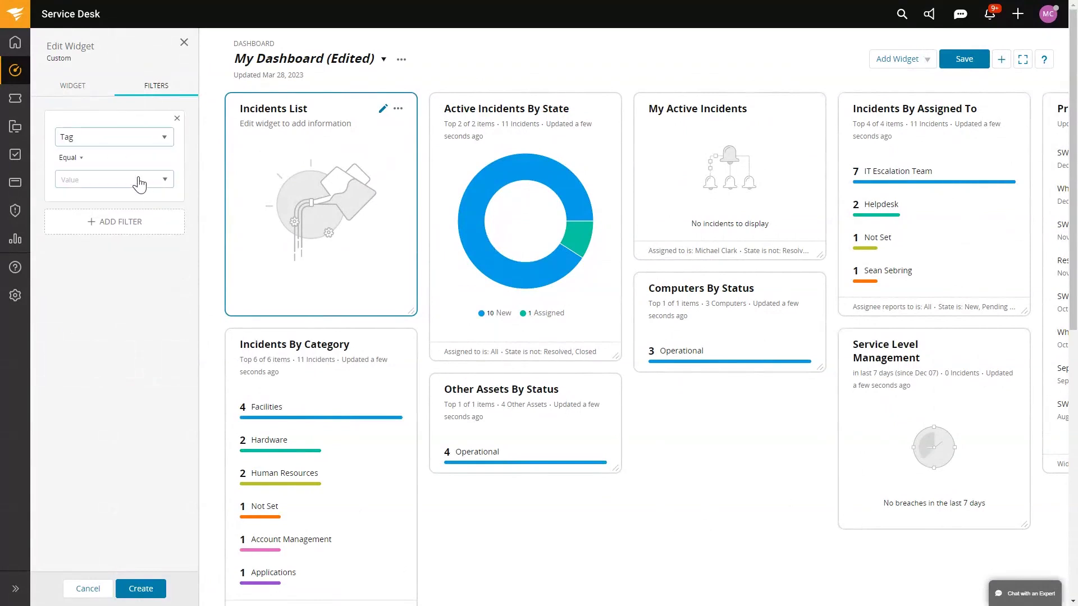
left_click(112, 186)
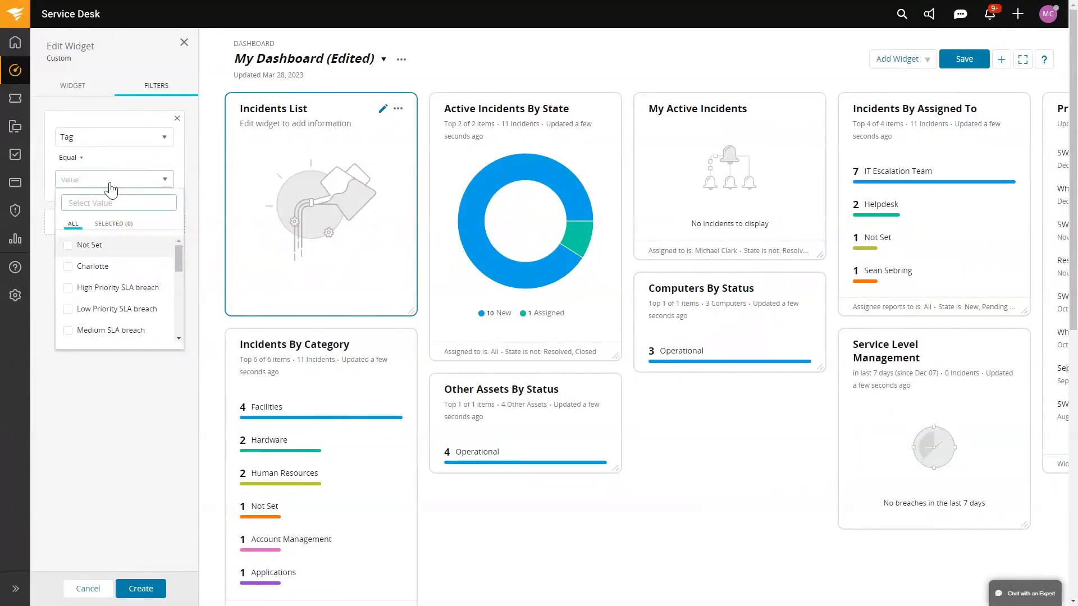
type("hco")
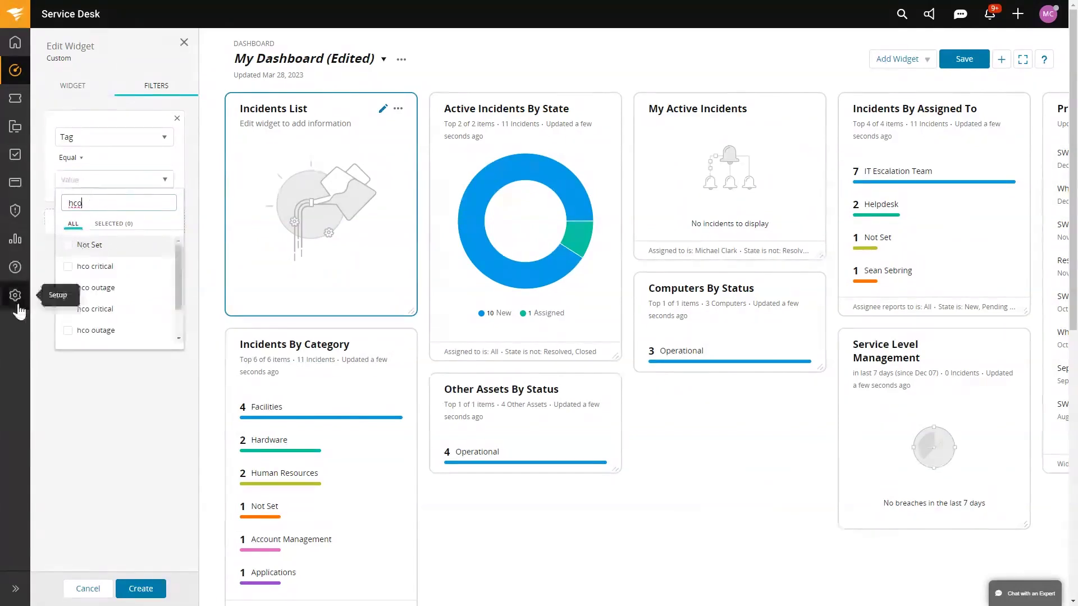
left_click(68, 289)
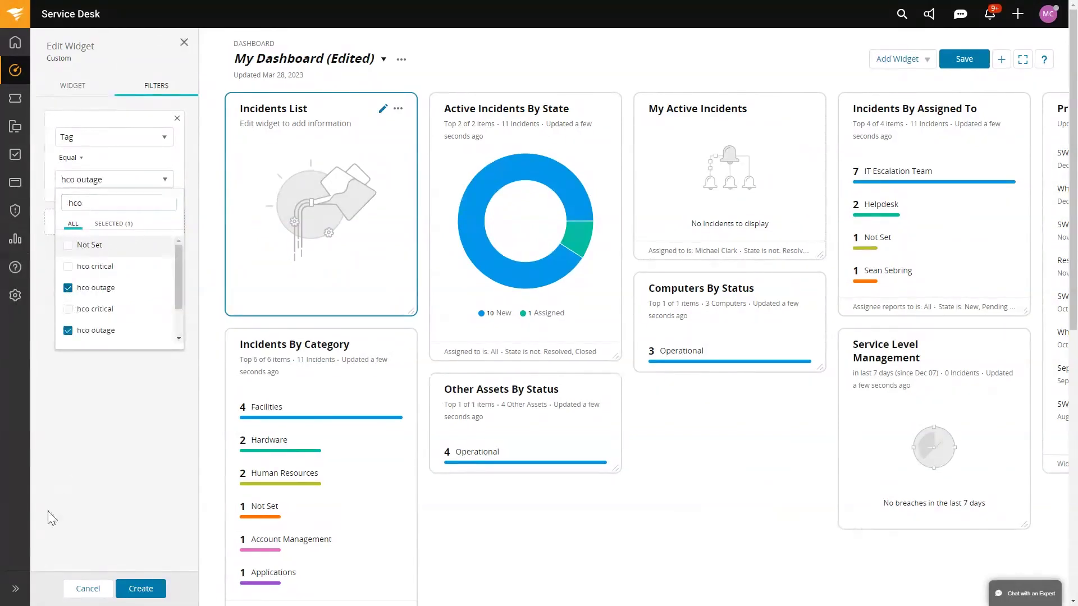
left_click(144, 592)
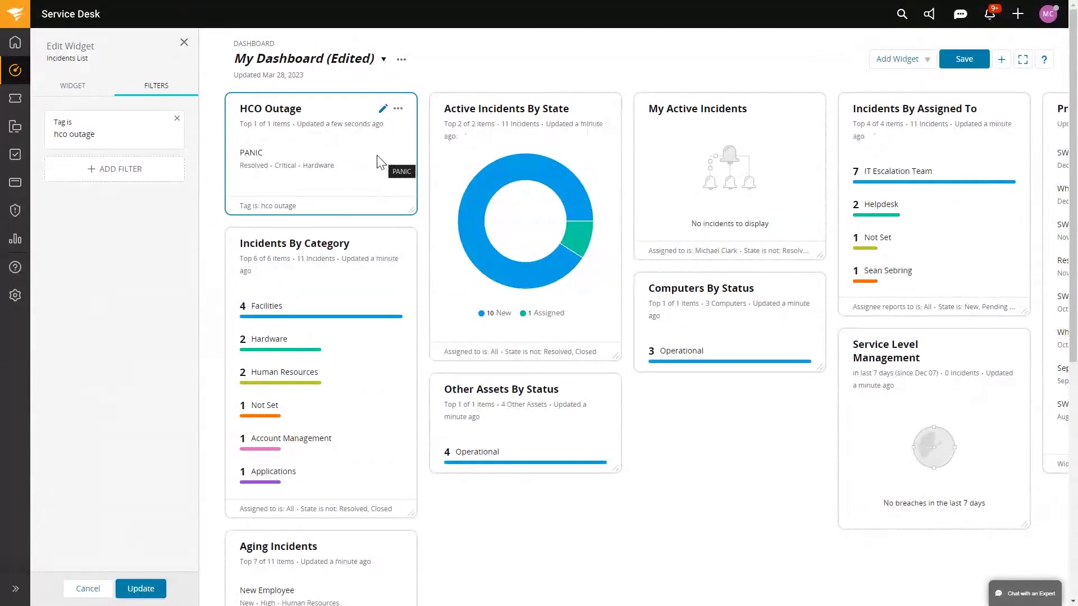
Add hco critical to the HCO Outage widget's Tag filter, update it, and close the editor
left_click(122, 169)
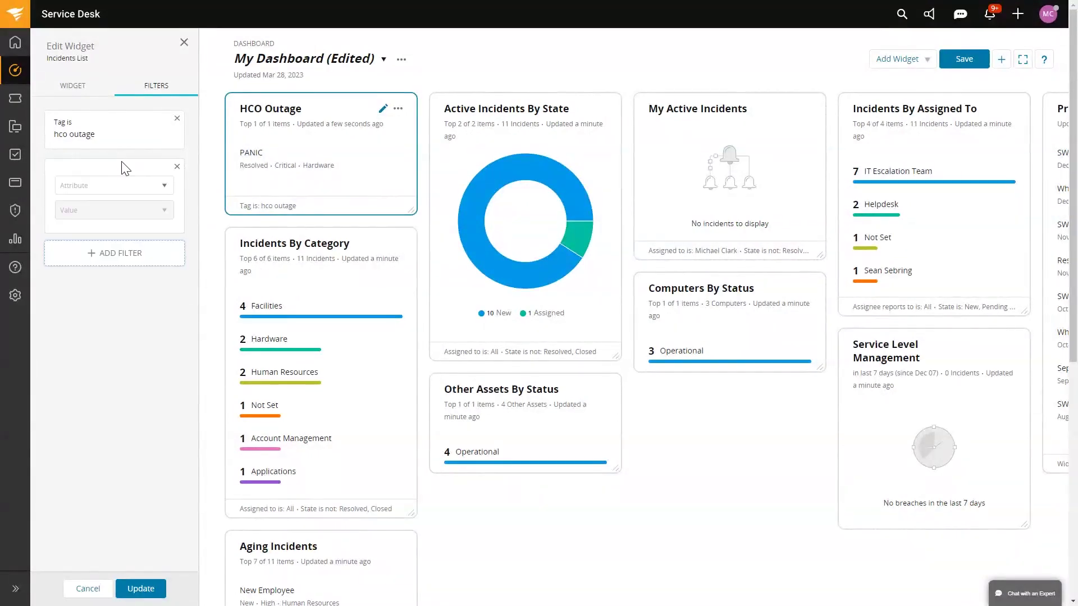
left_click(96, 188)
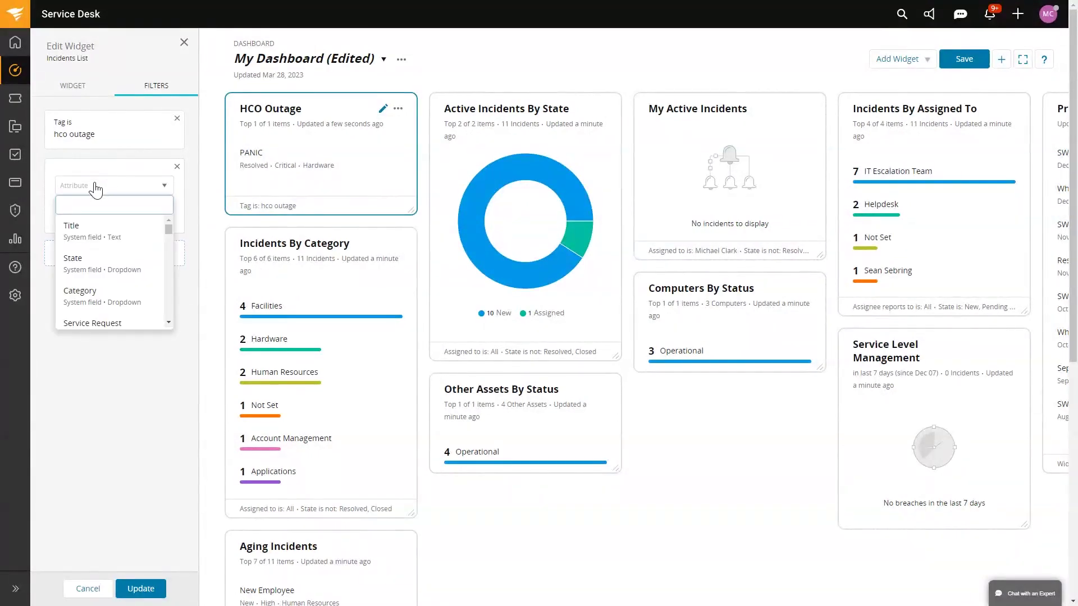
left_click(130, 134)
left_click(136, 181)
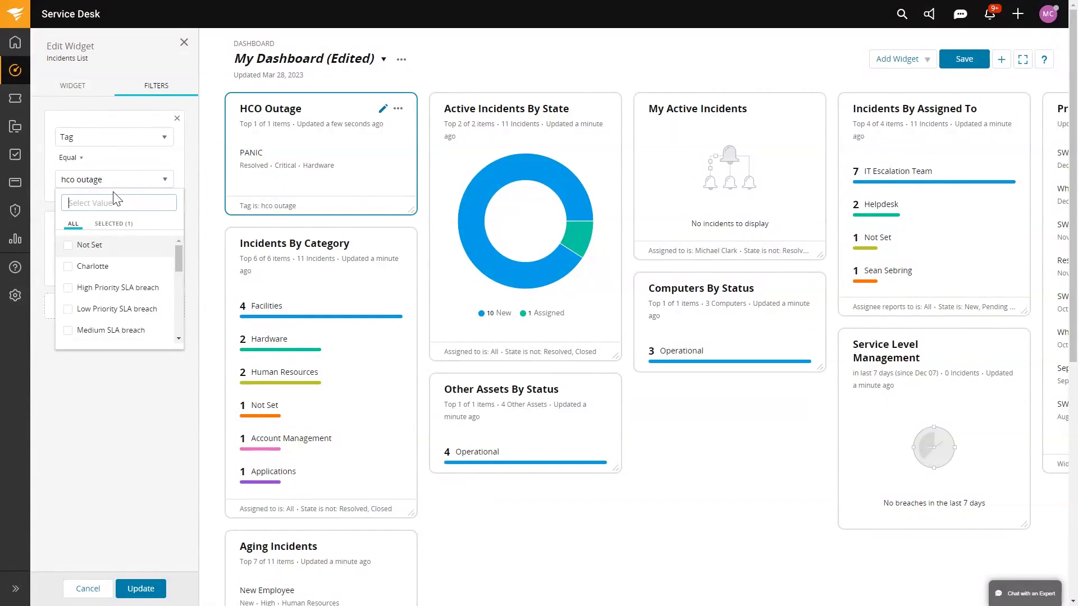
type("hco")
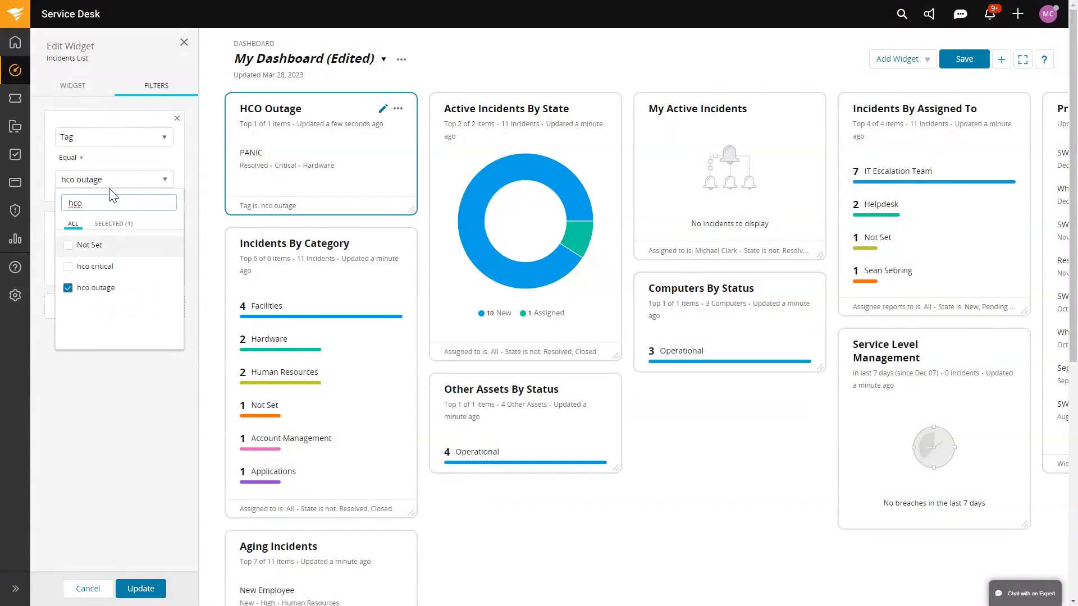
left_click(68, 267)
left_click(160, 588)
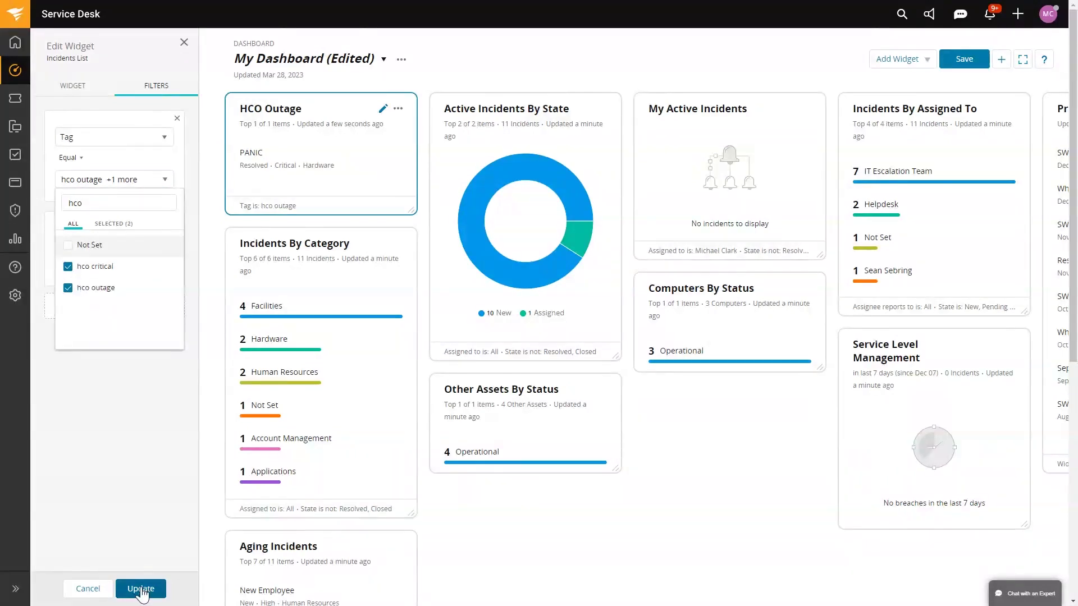
left_click(184, 43)
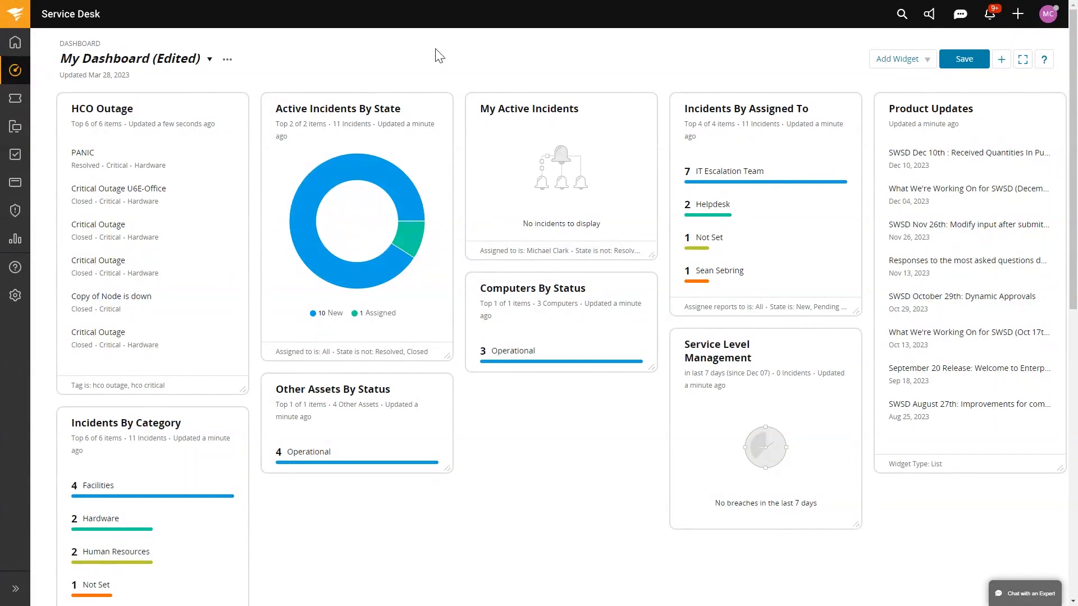
Save My Dashboard with the new HCO Outage widget
left_click(967, 61)
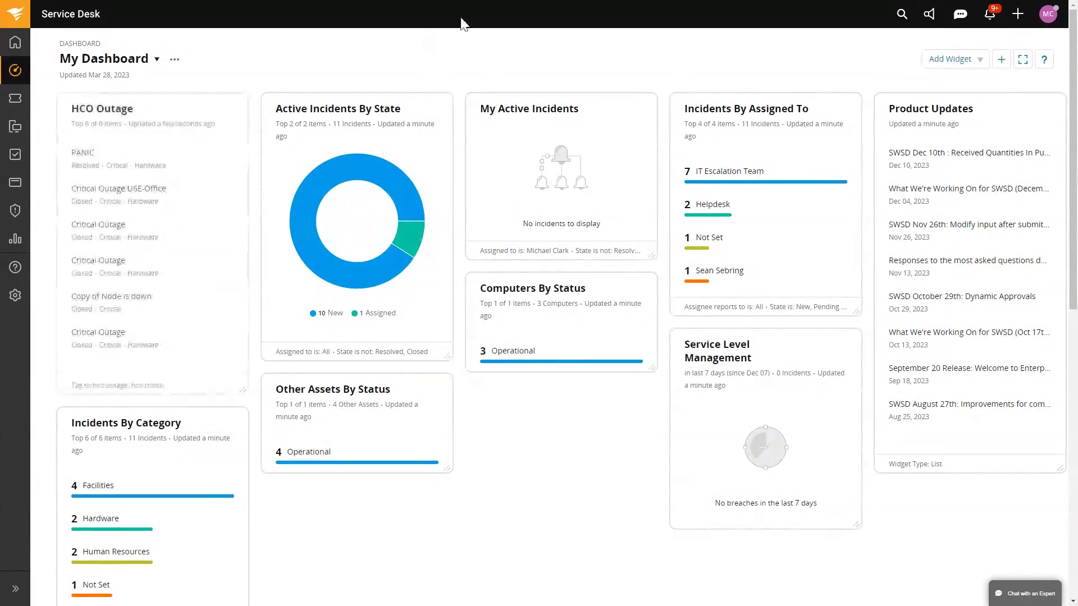